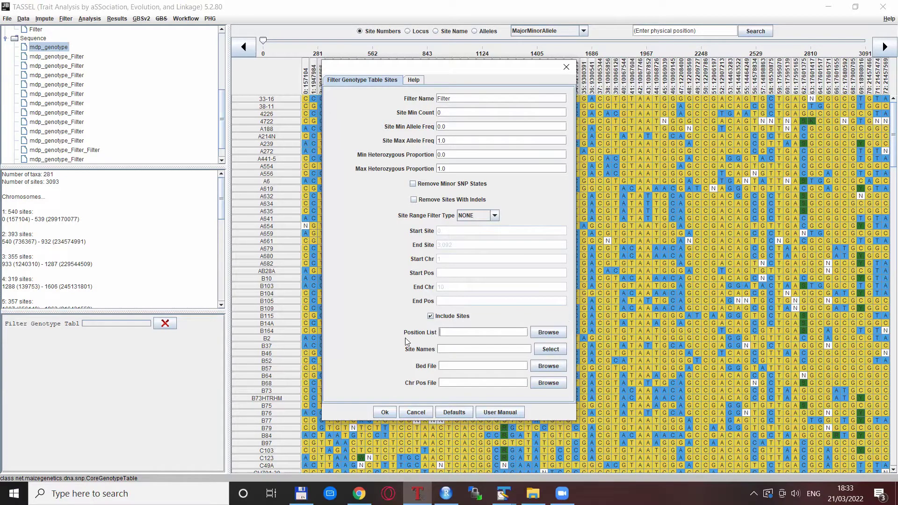
Add PZA03613.1, PZA03614.1, PZA00258.3 and PZA02962.13 to the Selected site names.
click(474, 332)
click(552, 350)
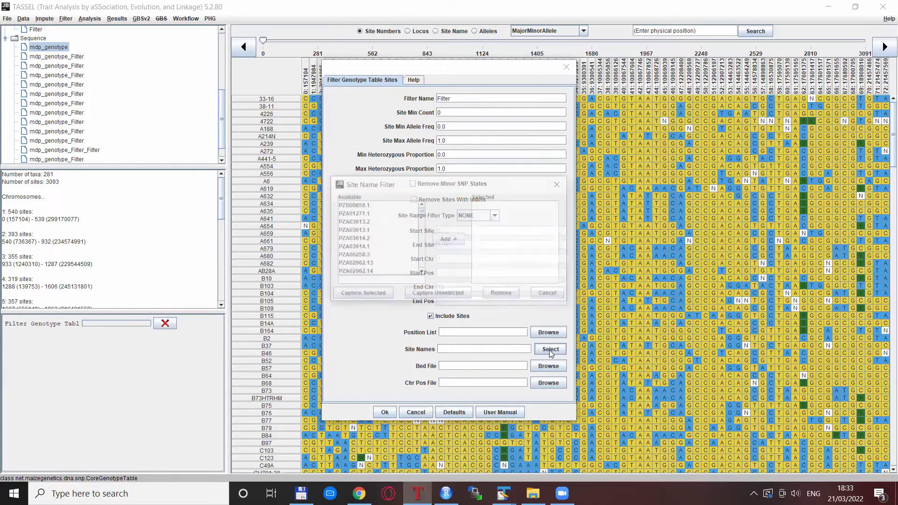
click(346, 231)
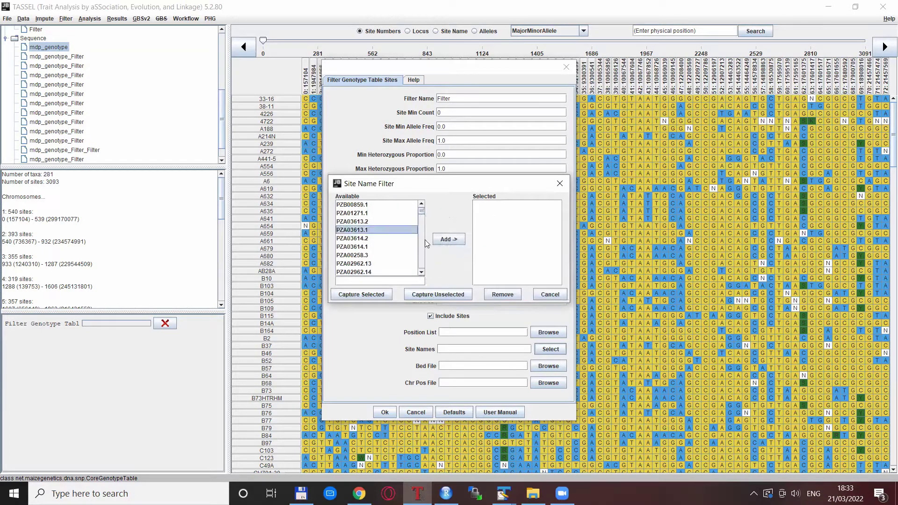
click(442, 239)
click(356, 247)
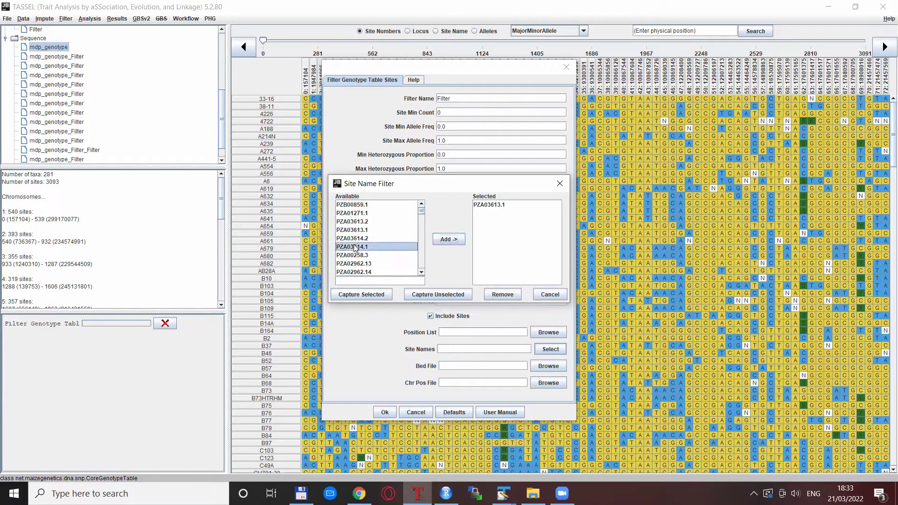
shift+click(353, 264)
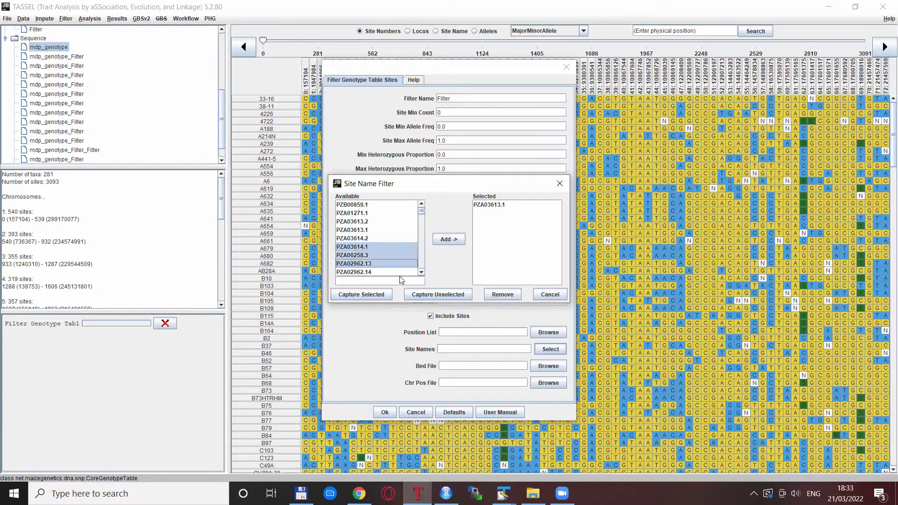
click(449, 243)
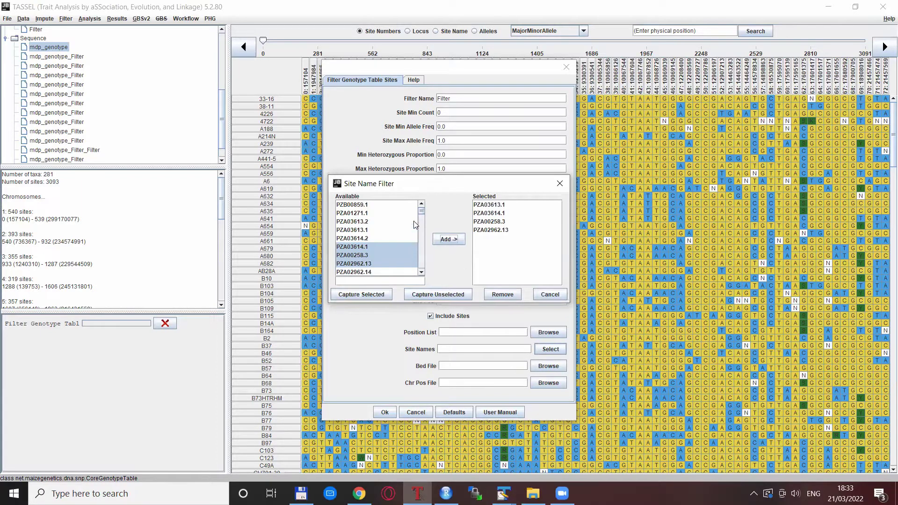
Highlight PZA00658.19 in the Available sites, then bring up the SNP list in TextPad.
drag(422, 216, 422, 220)
click(356, 255)
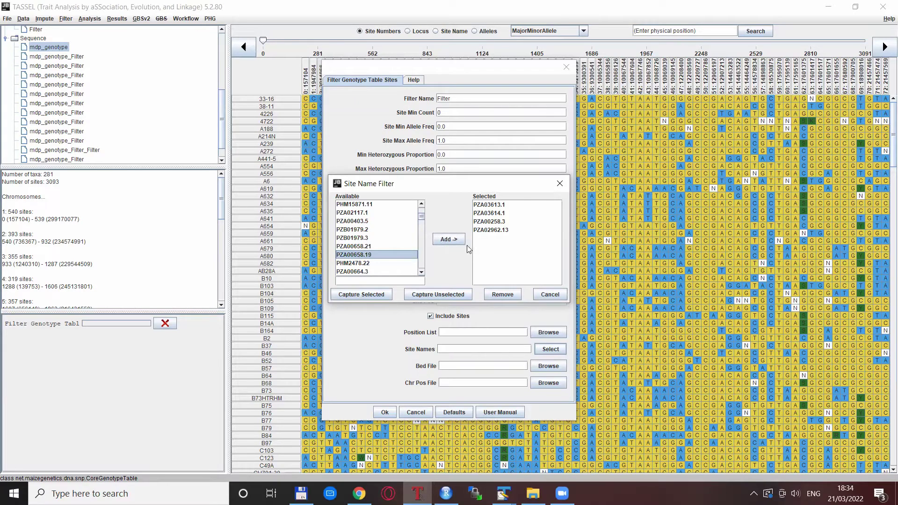
key(alt+Tab)
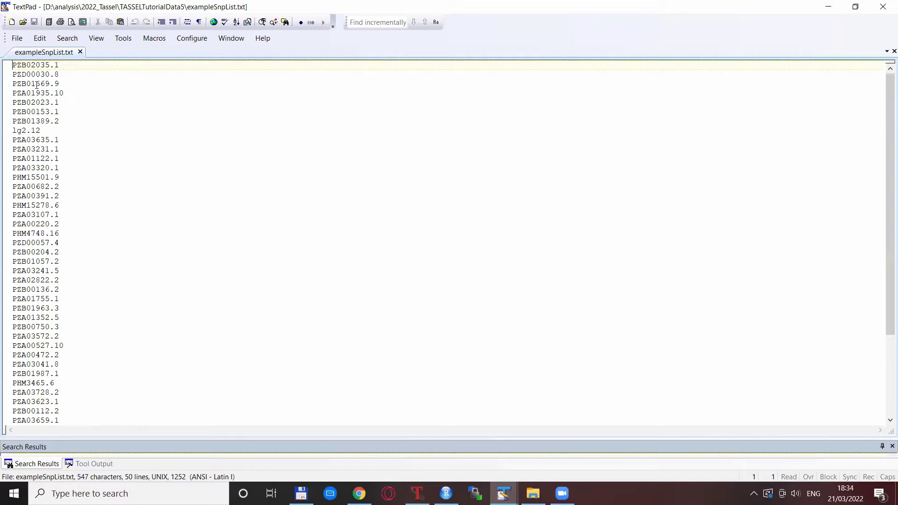
Scroll through the 50 names in exampleSnpList.txt and return to TASSEL's Filter Genotype Table Sites.
scroll(36, 115, down, 5)
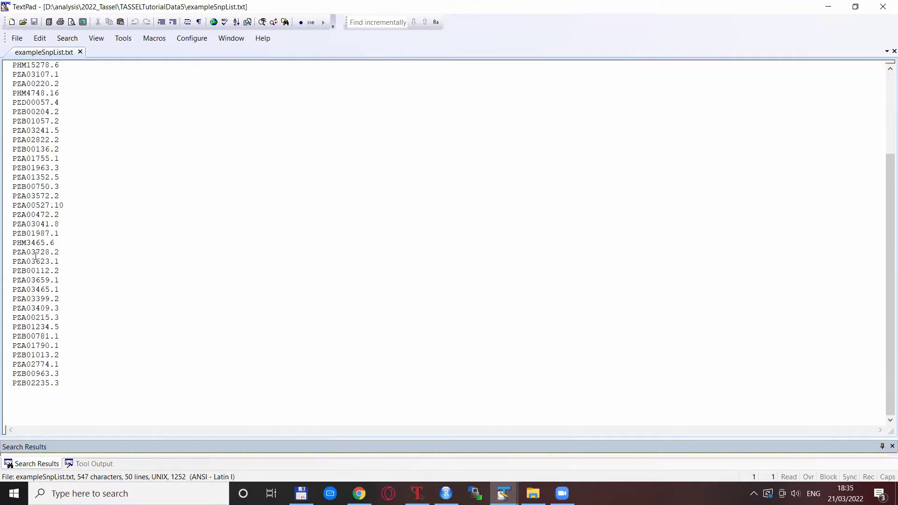
scroll(36, 256, up, 1)
scroll(36, 255, up, 4)
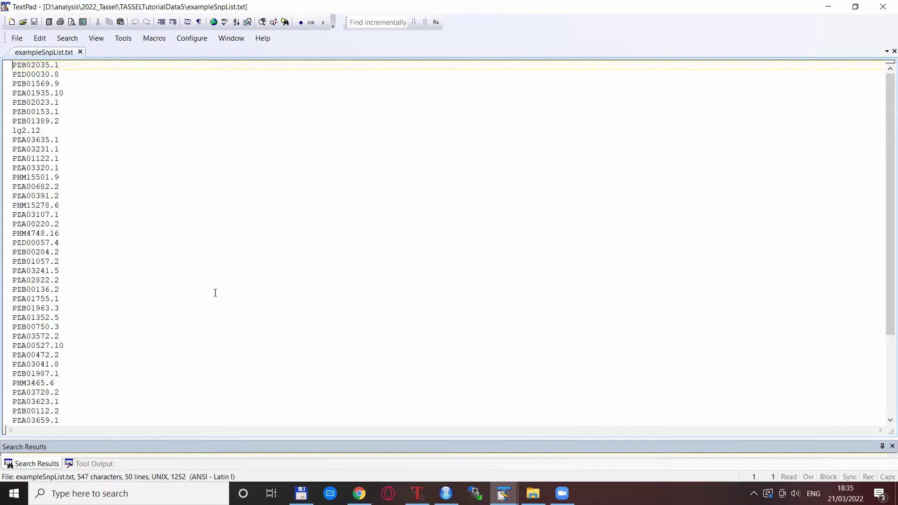
key(alt+Tab)
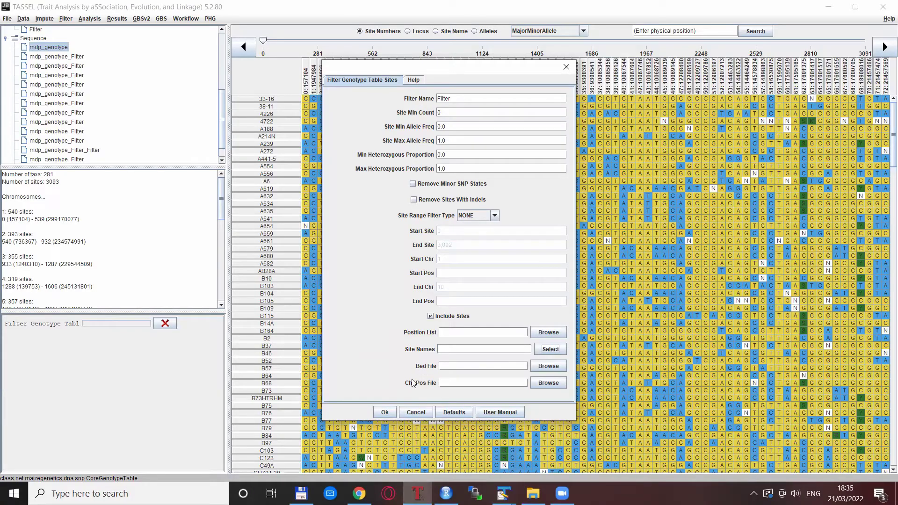
Load exampleSnpList.txt from the data folder as the Position List and dismiss the PositionList conversion error.
click(547, 332)
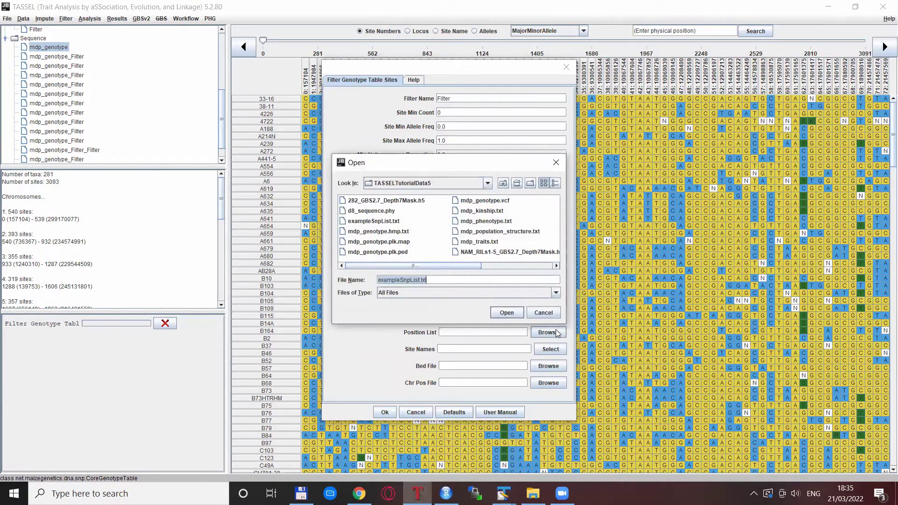
click(374, 221)
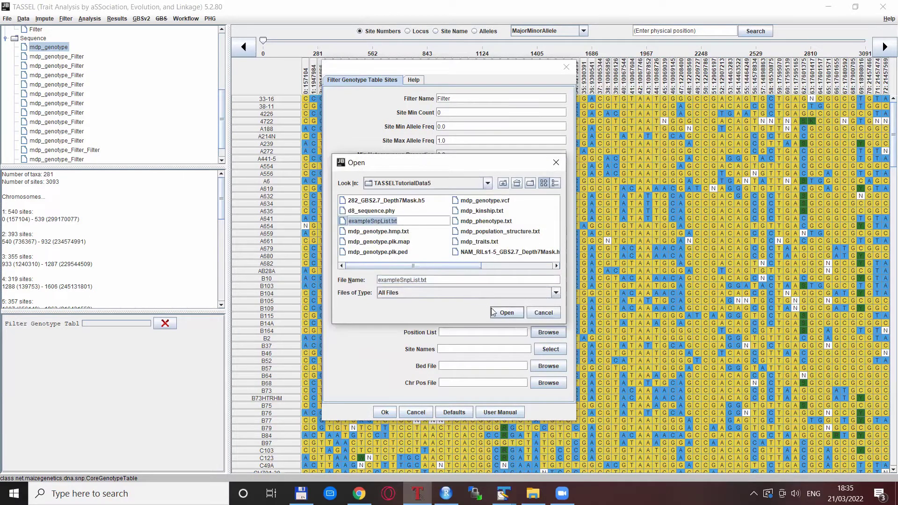
click(504, 313)
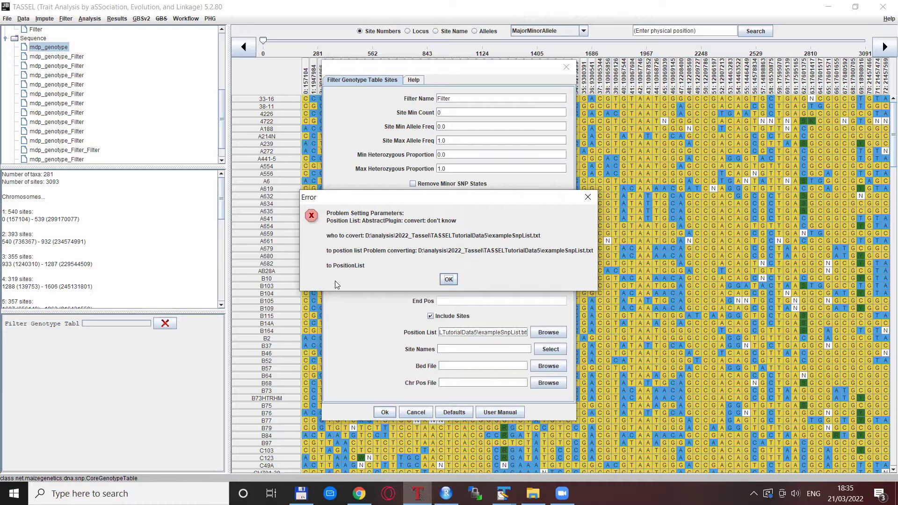
click(447, 280)
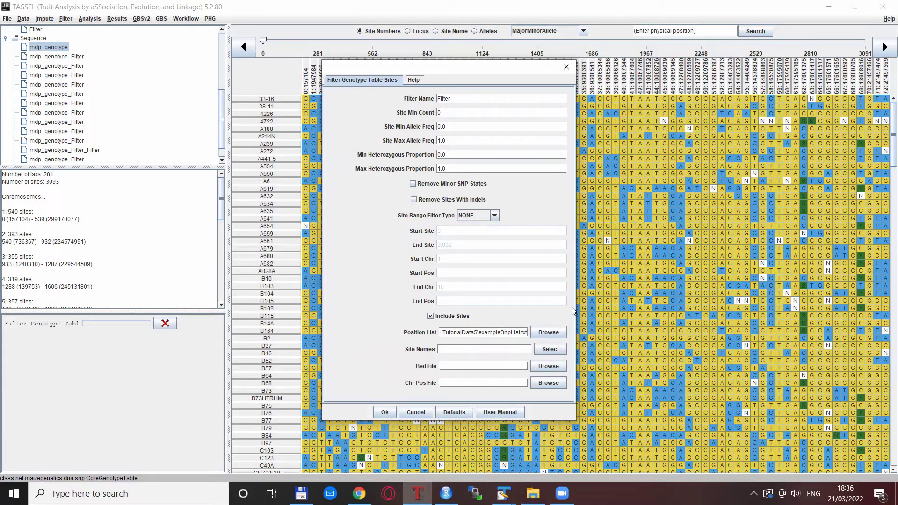
Switch from TASSEL via TextPad to the snplist2ChrPosition_TASSEL.r script in RStudio.
key(alt+Tab)
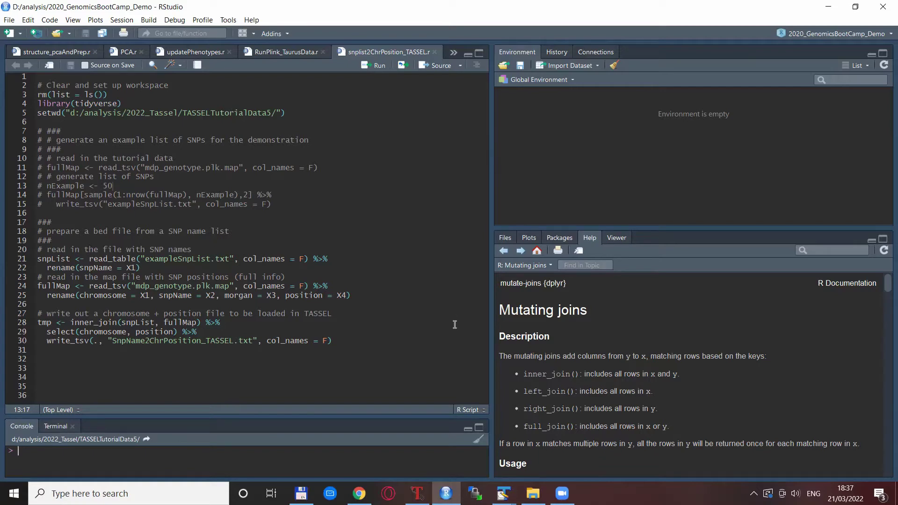
Check the chromosome–position pairs in SnpName2ChrPosition_TASSEL.txt, then return to the RStudio script.
key(alt+Tab)
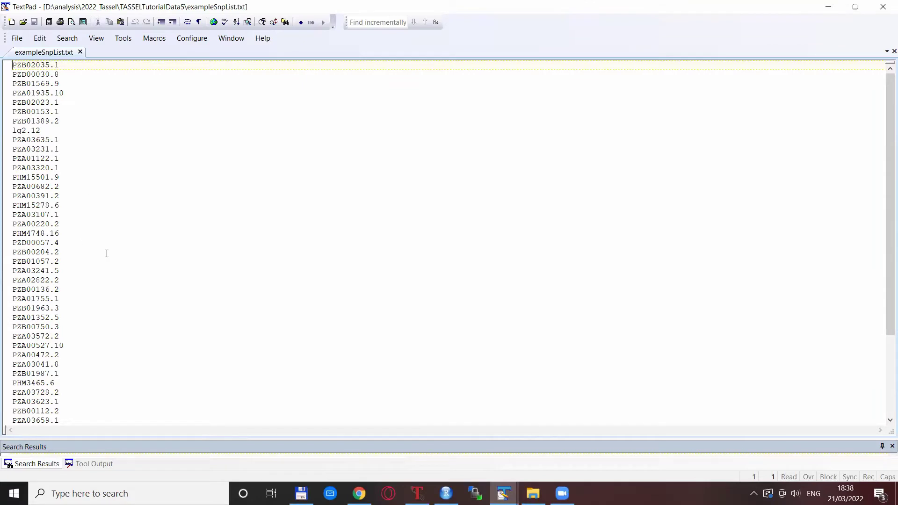
key(alt+Tab)
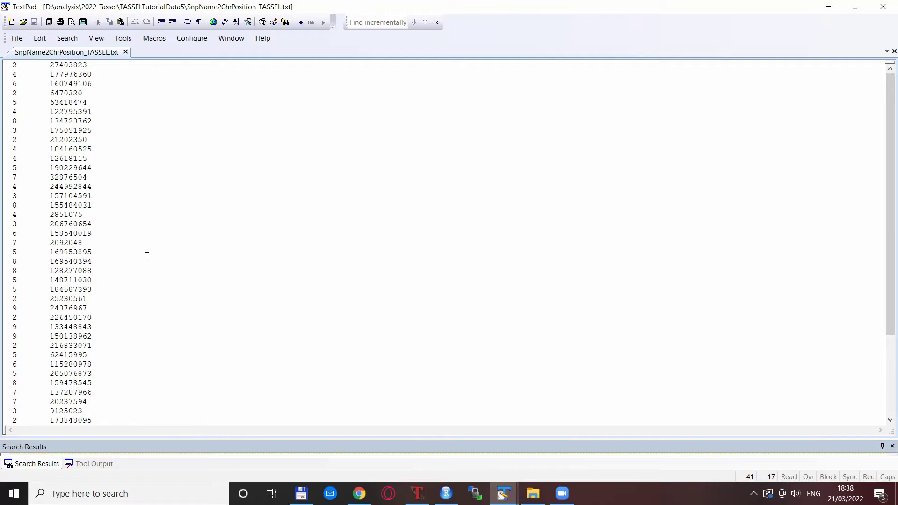
key(alt+Tab)
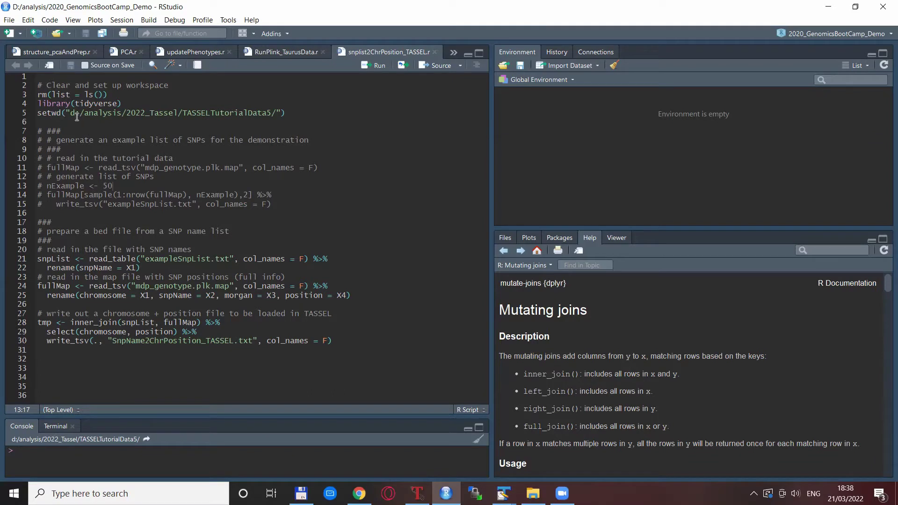
Highlight script lines 7–15, the commented 50-SNP sampling block, then show mdp_genotype.plk.map in TextPad.
click(150, 113)
drag(40, 129, 271, 203)
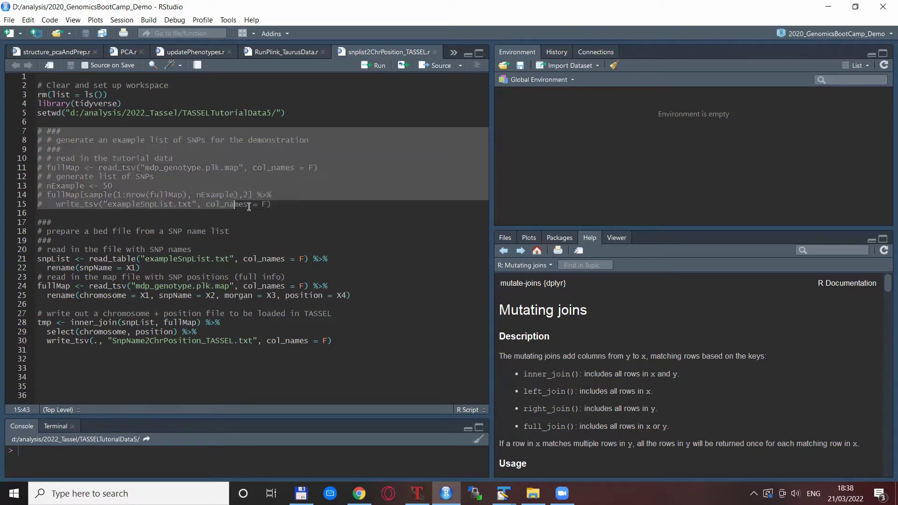
click(271, 204)
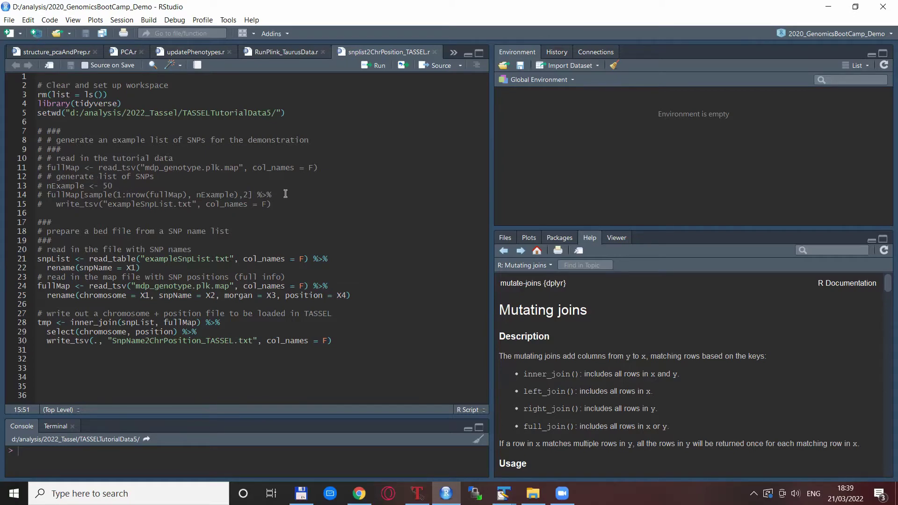
key(alt+Tab)
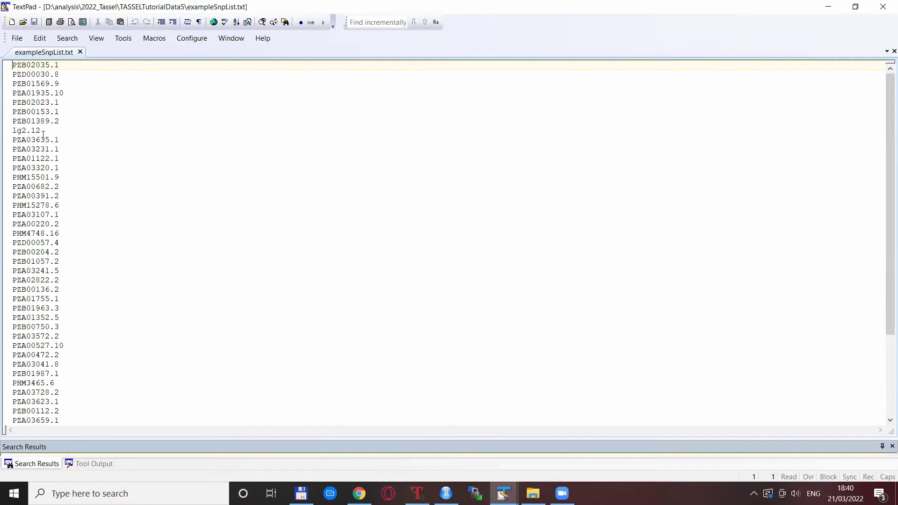
Scroll through exampleSnpList.txt in TextPad, then return to snplist2ChrPosition_TASSEL.r in RStudio.
scroll(96, 333, down, 4)
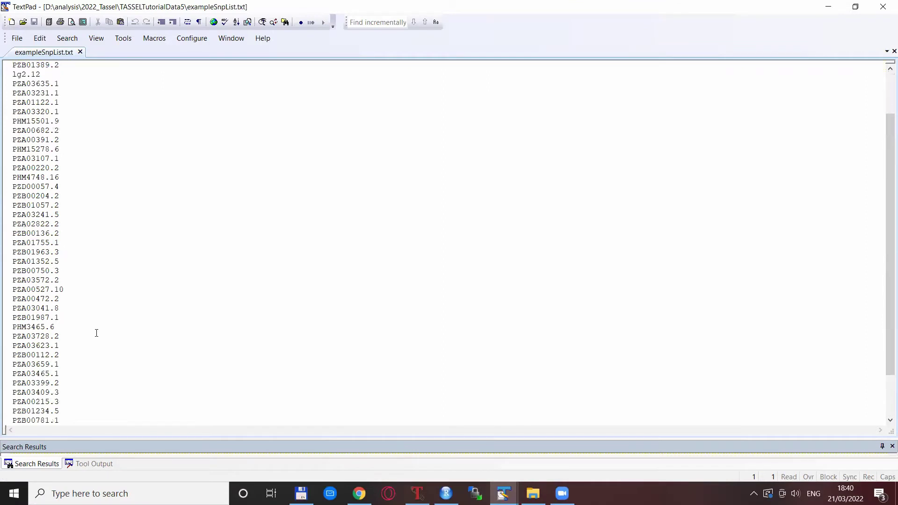
scroll(94, 295, up, 5)
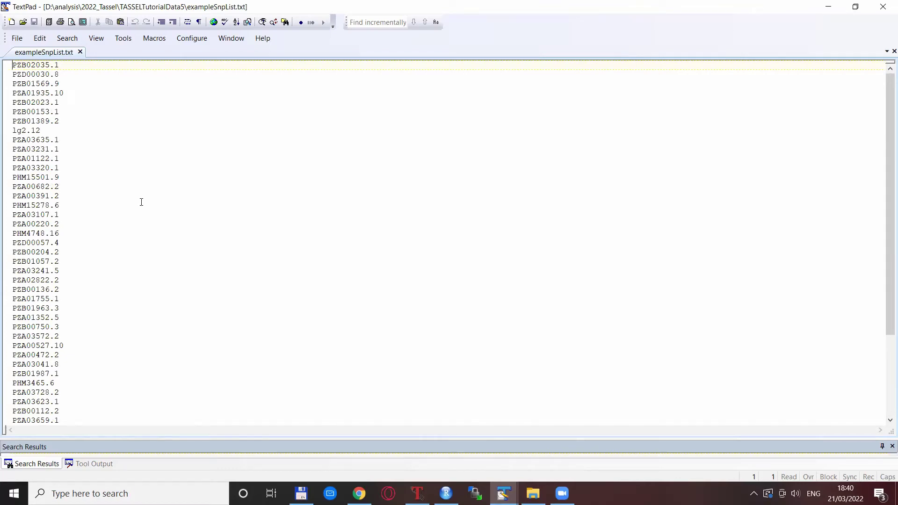
key(alt+Tab)
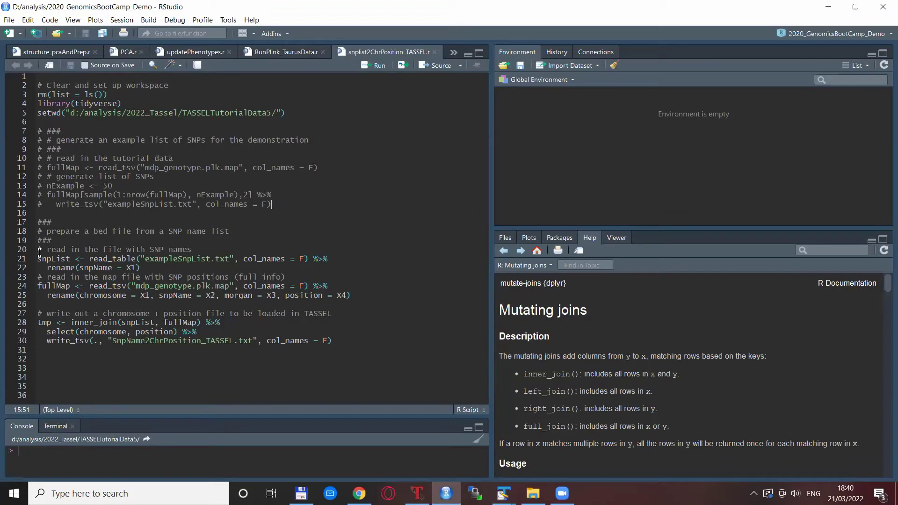
drag(37, 249, 147, 269)
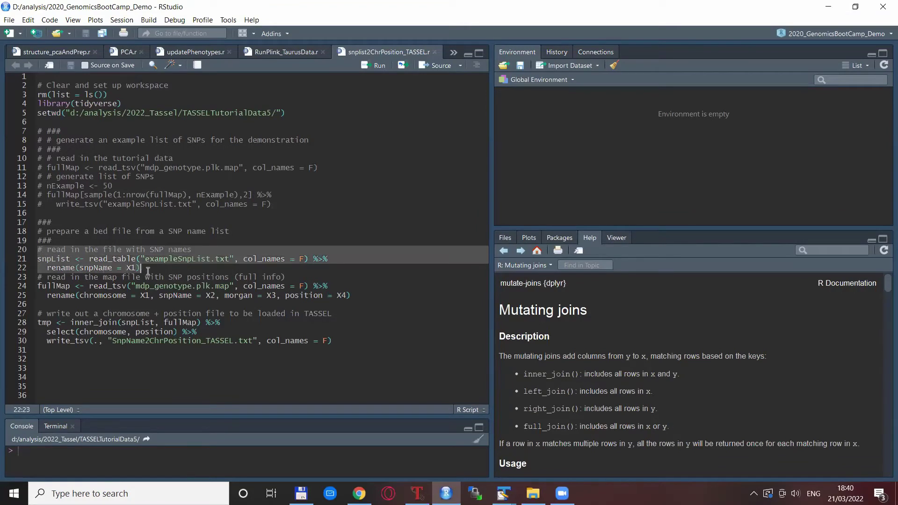
drag(39, 277, 154, 302)
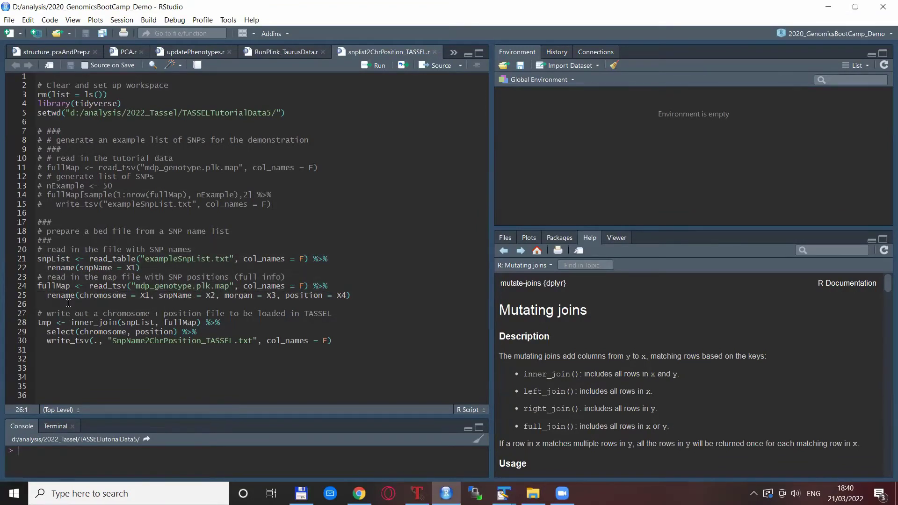
click(167, 306)
click(151, 333)
Switch to TextPad to view the generated SnpName2ChrPosition_TASSEL.txt file.
key(alt+Tab)
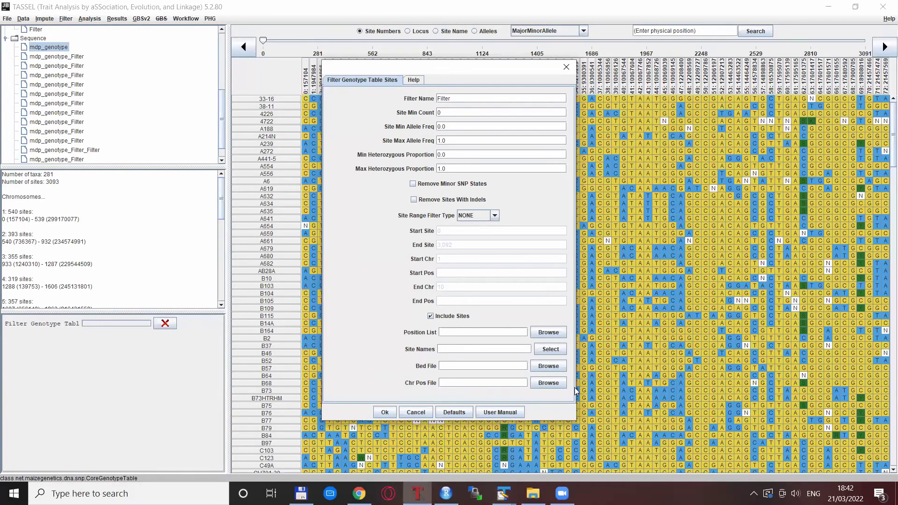
Use SnpName2ChrPosition_TASSEL.txt as the Chr Pos File and run the filter, giving 281 taxa and 50 sites.
click(548, 383)
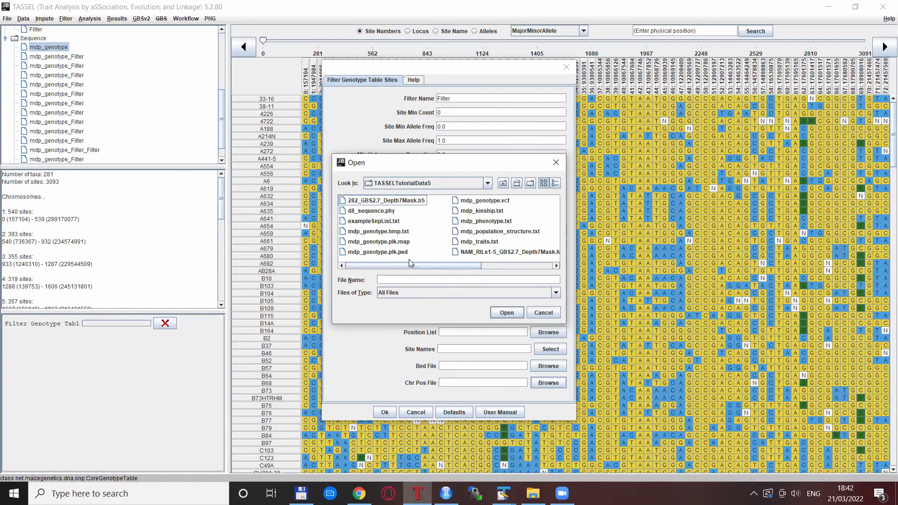
drag(412, 266, 493, 277)
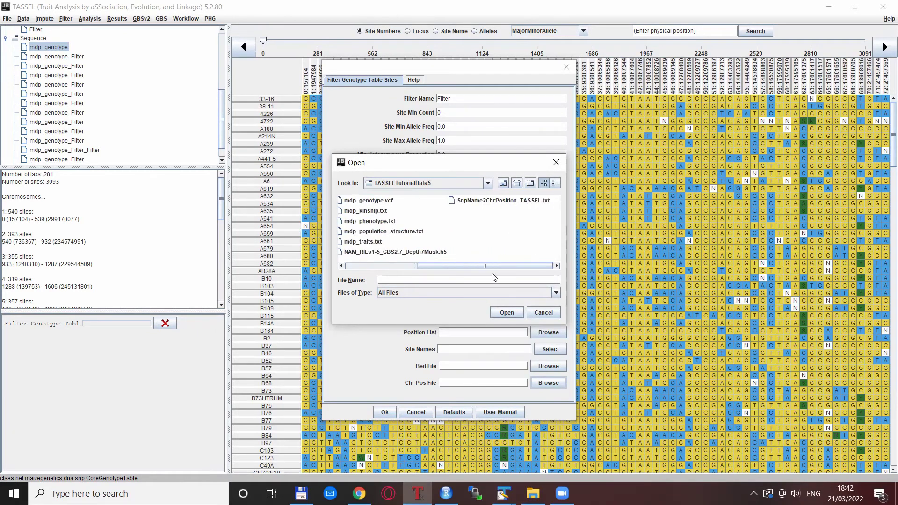
click(488, 201)
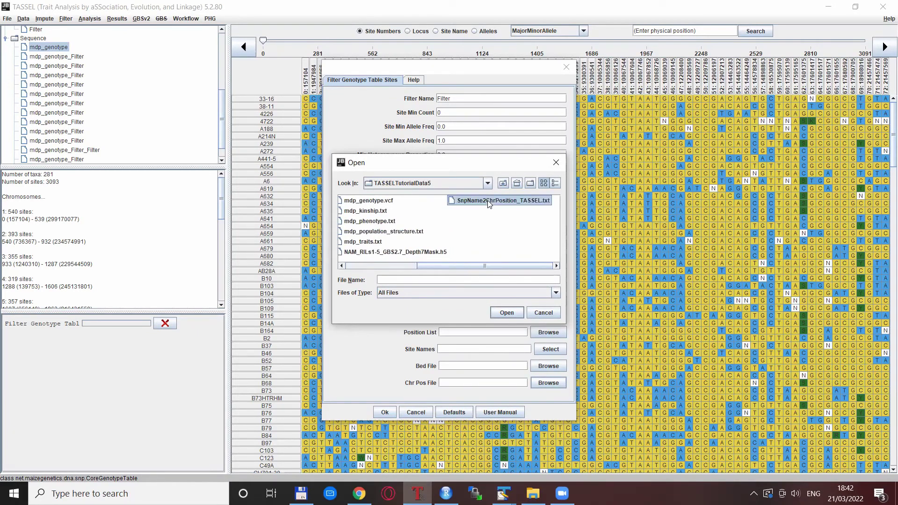
click(501, 315)
click(383, 413)
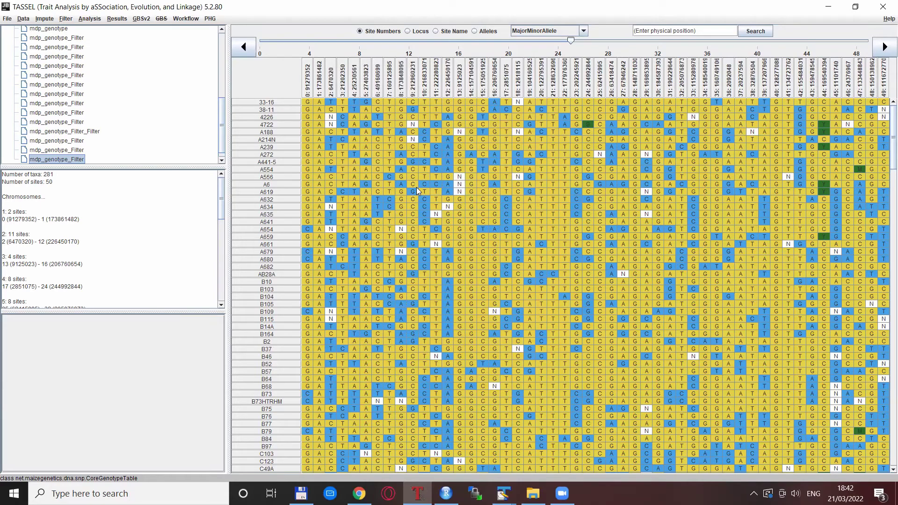
Label the mdp_genotype_Filter table's site columns by Locus rather than site number.
click(407, 31)
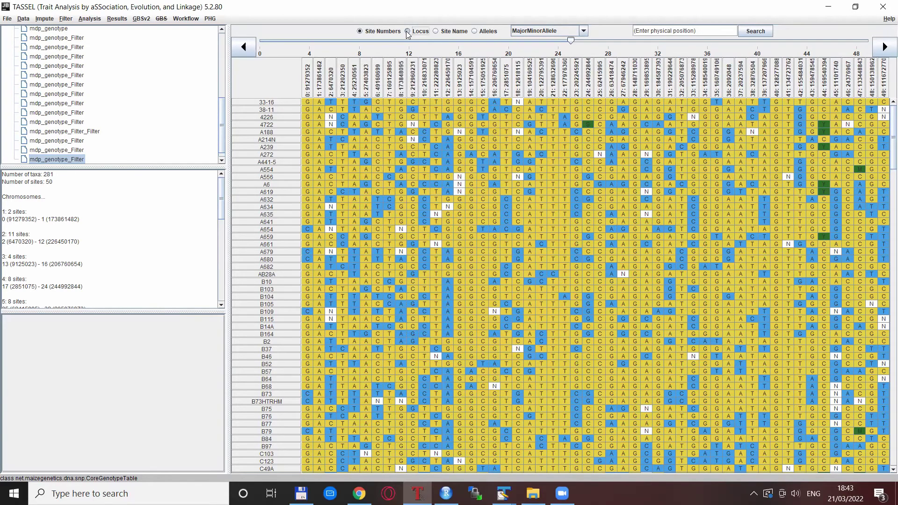